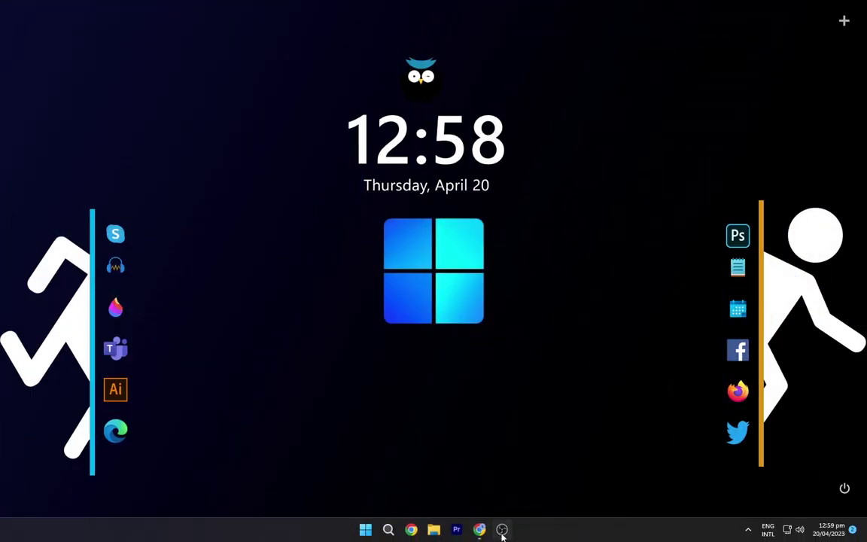
Switch to Chrome and open the Night Diamond v3.0 Zircon Cyan cursor set from the DeviantArt Cursors gallery.
mouse_move(483, 534)
left_click(478, 474)
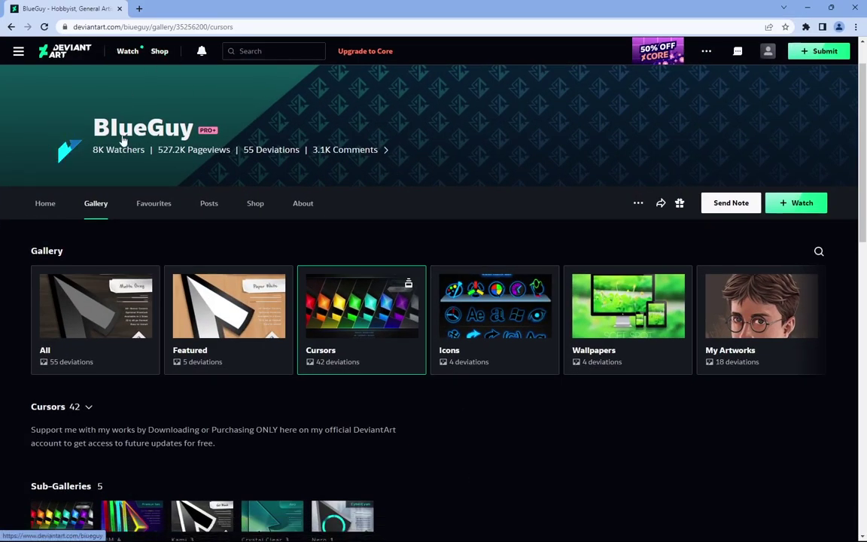
scroll(475, 285, "down", 5)
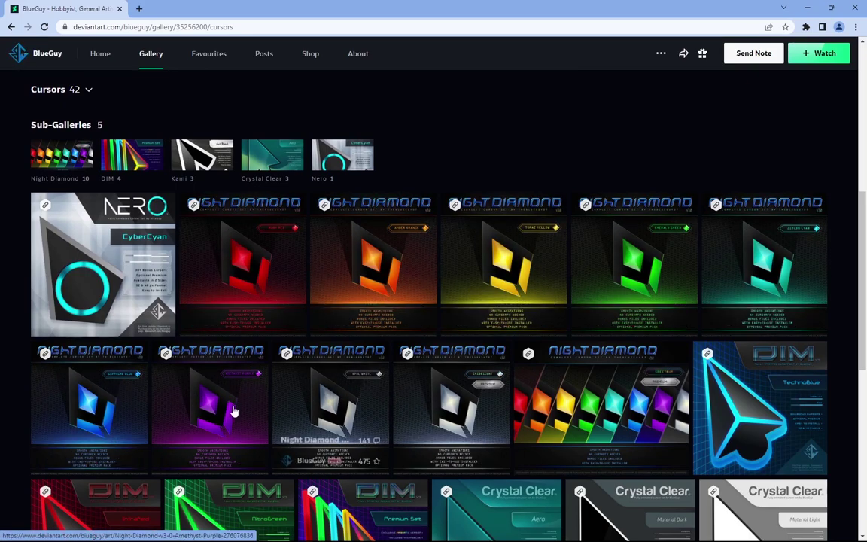
scroll(441, 415, "down", 3)
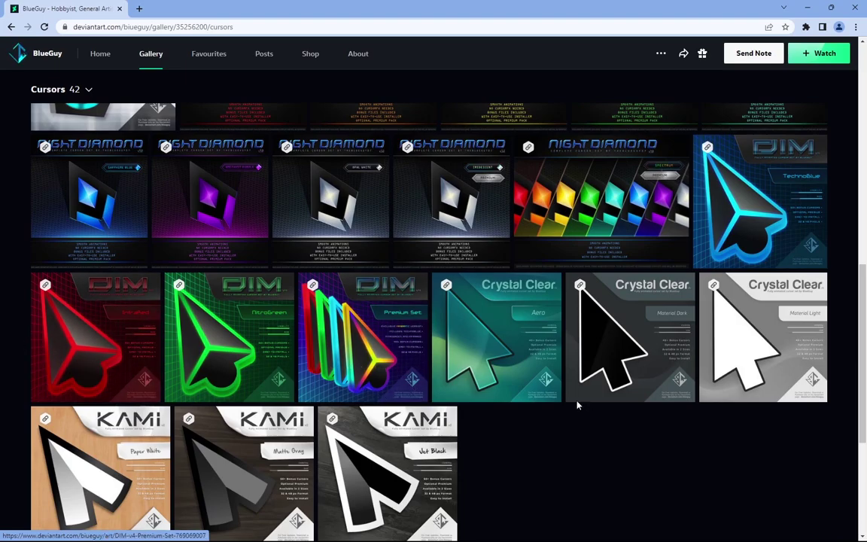
scroll(594, 319, "up", 4)
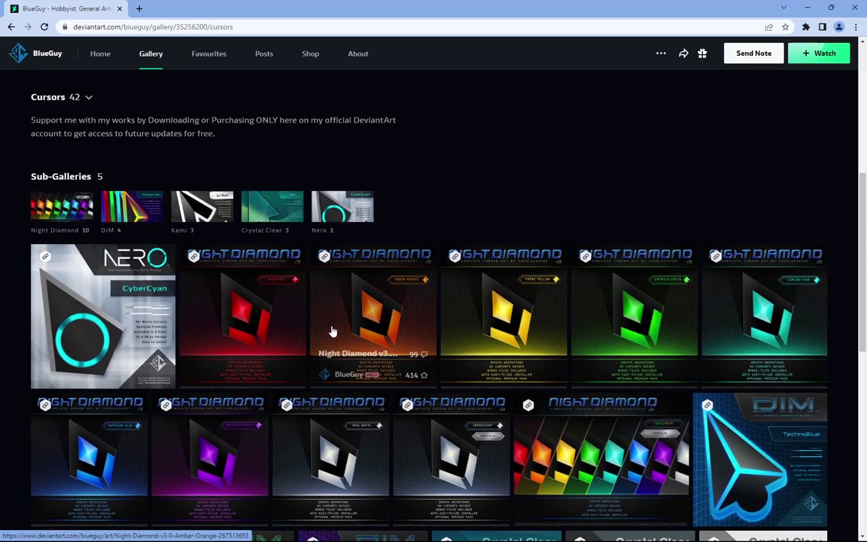
scroll(610, 331, "down", 1)
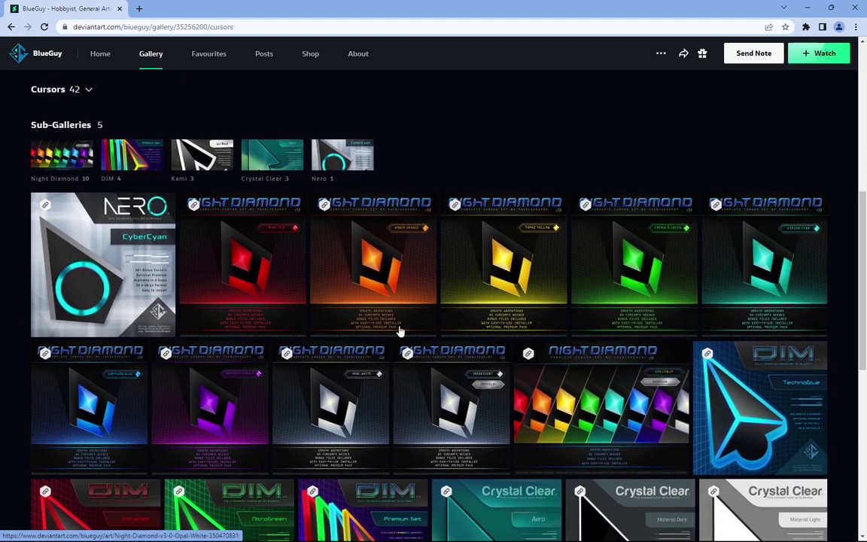
left_click(758, 271)
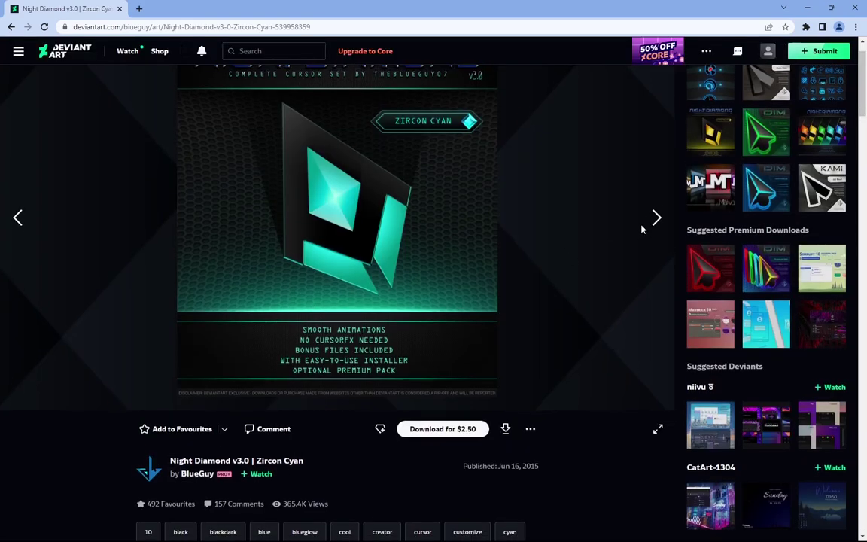
Download the free zip of the Night Diamond v3.0 Zircon Cyan cursor set.
scroll(644, 230, "up", 1)
scroll(397, 341, "down", 2)
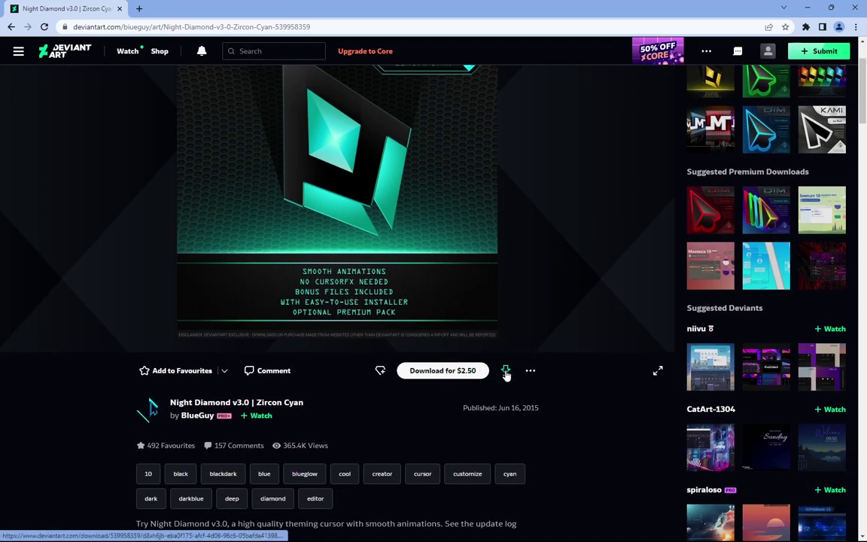
left_click(506, 372)
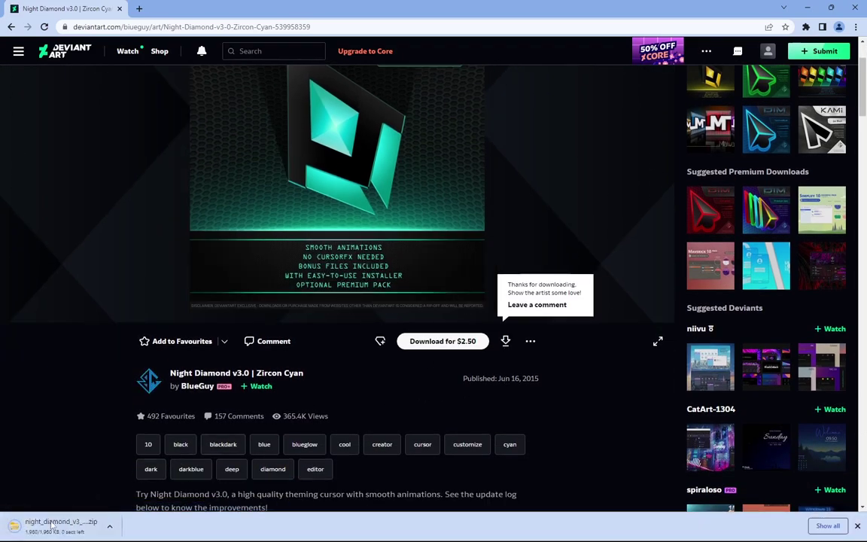
scroll(60, 504, "up", 2)
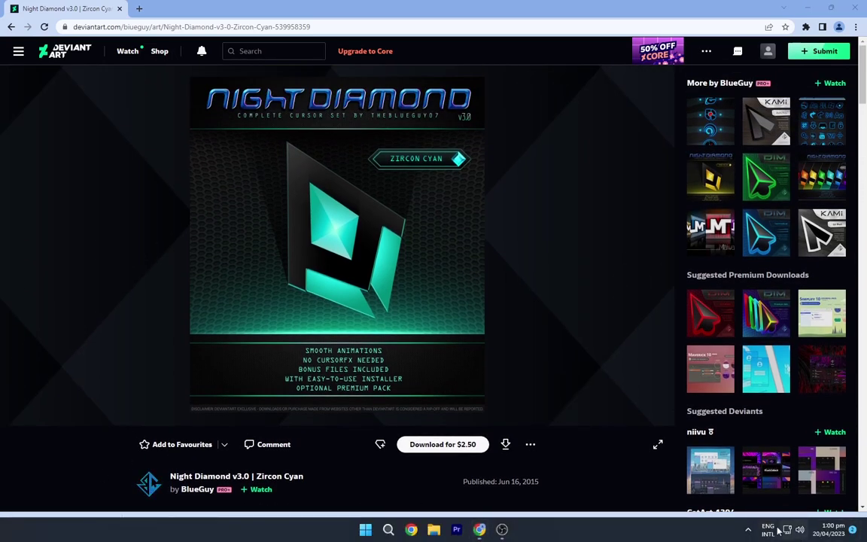
Return to the desktop and open the Downloads folder in File Explorer.
left_click(842, 529)
key("super+d")
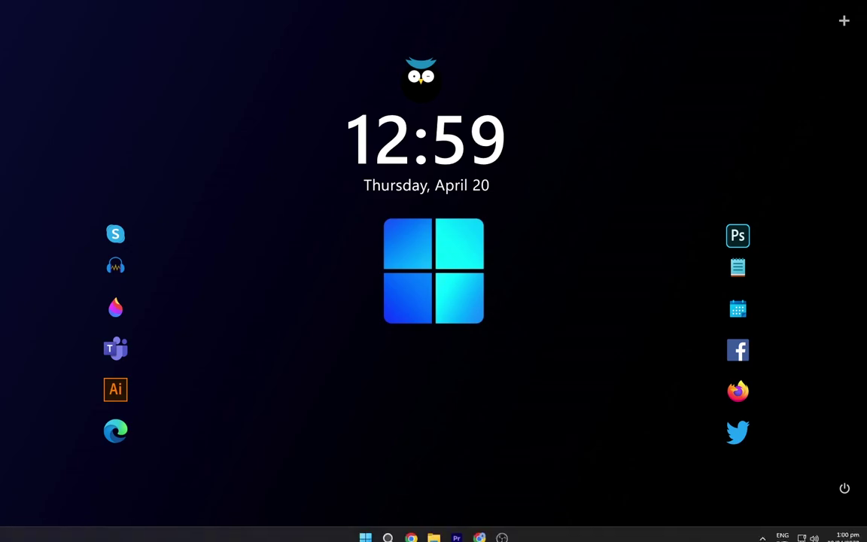
mouse_move(479, 529)
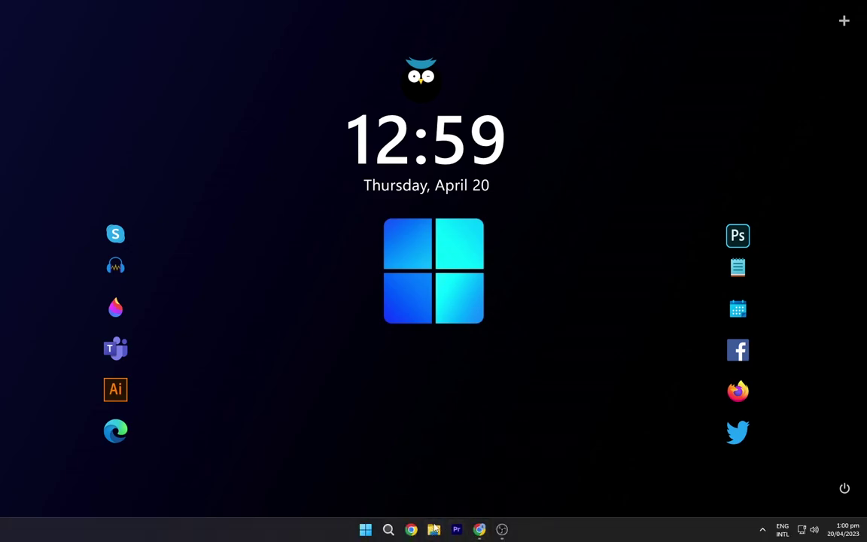
left_click(434, 529)
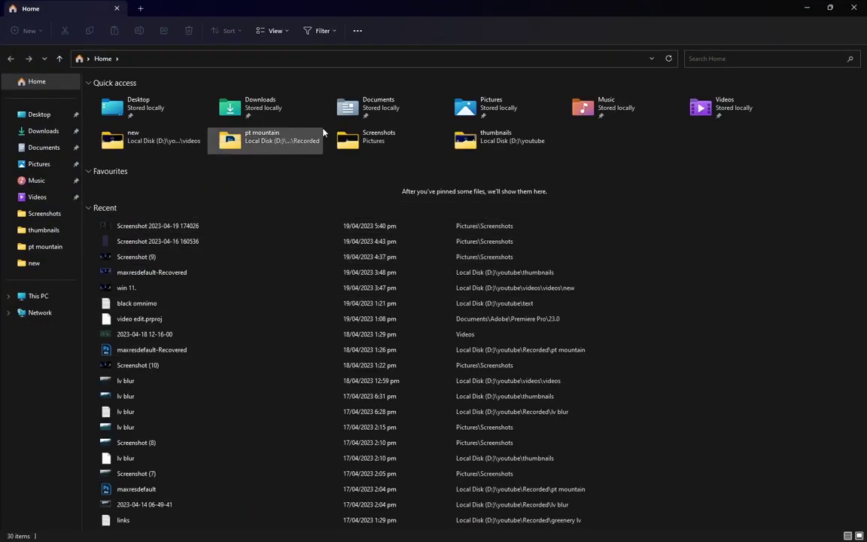
double_click(277, 118)
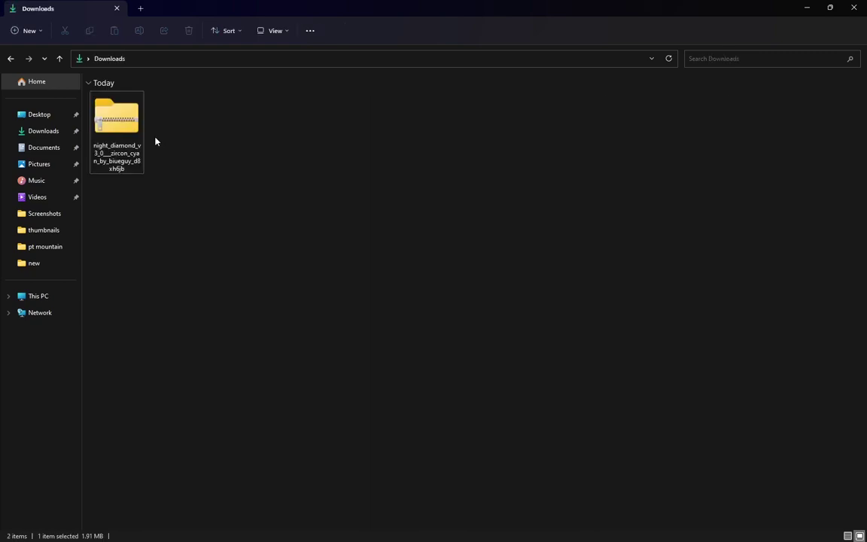
Extract the night_diamond_v3_0 zip with WinRAR into a folder of the same name and delete the zip.
right_click(126, 123)
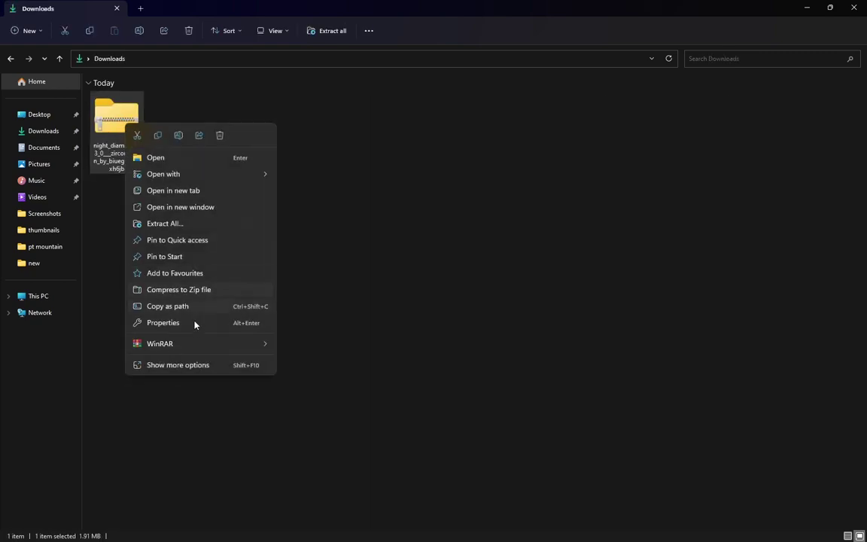
mouse_move(206, 344)
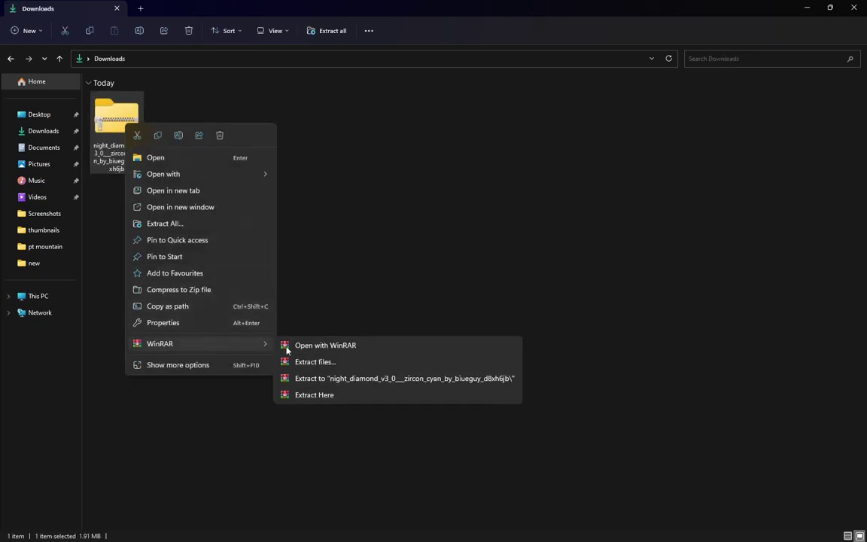
left_click(348, 378)
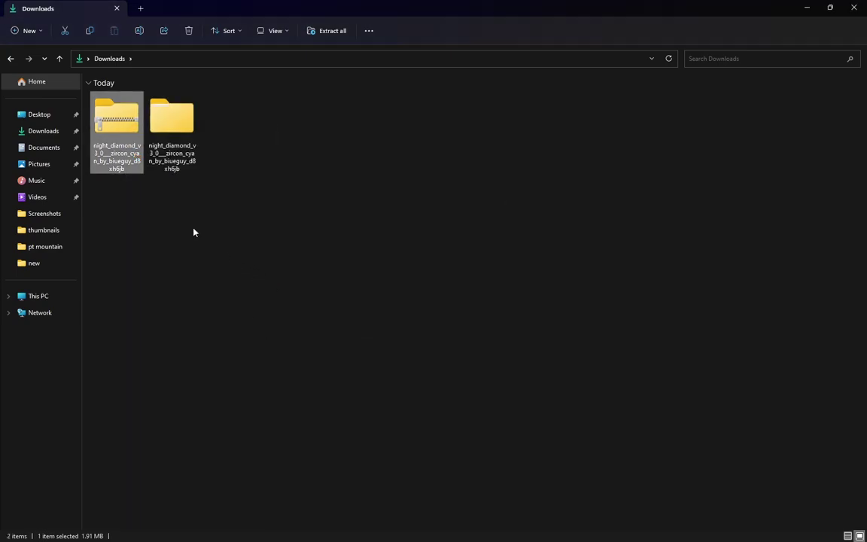
key("Delete")
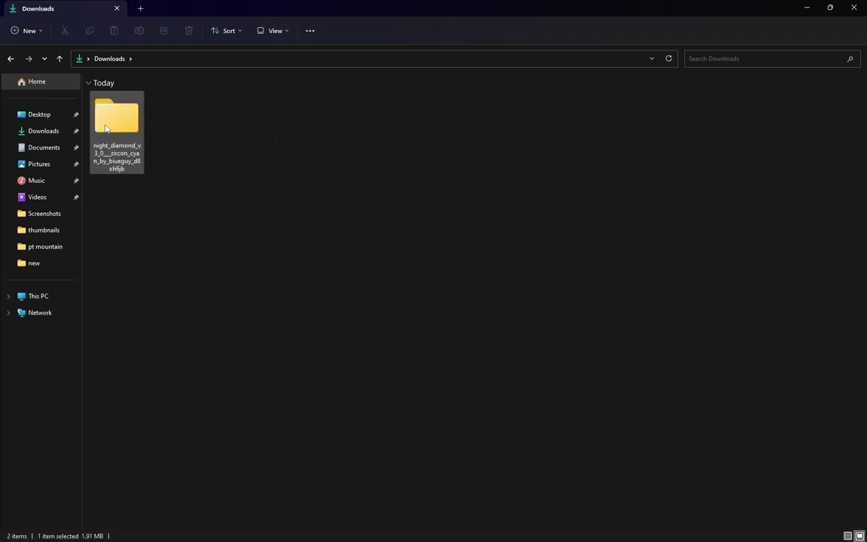
Install the [ZC] (Installer) setup file from the extracted Night Diamond v3.0 - Zircon Cyan folder.
double_click(118, 137)
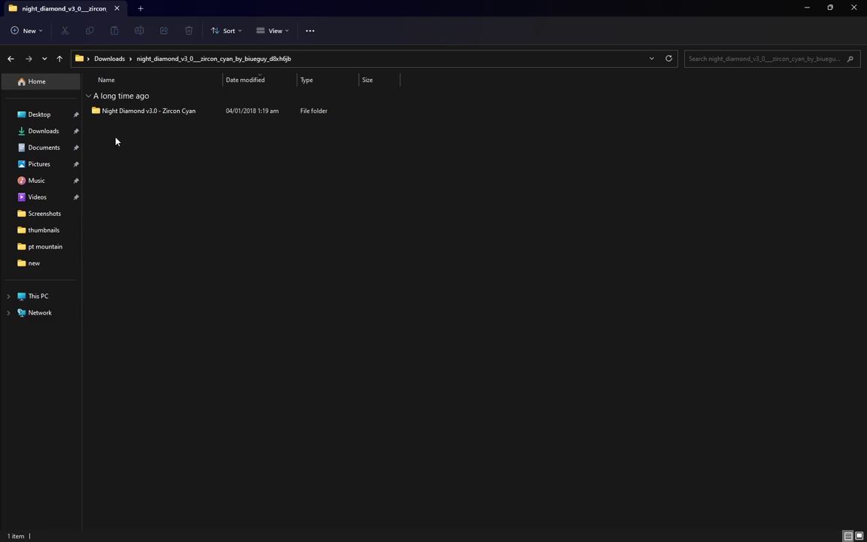
double_click(157, 113)
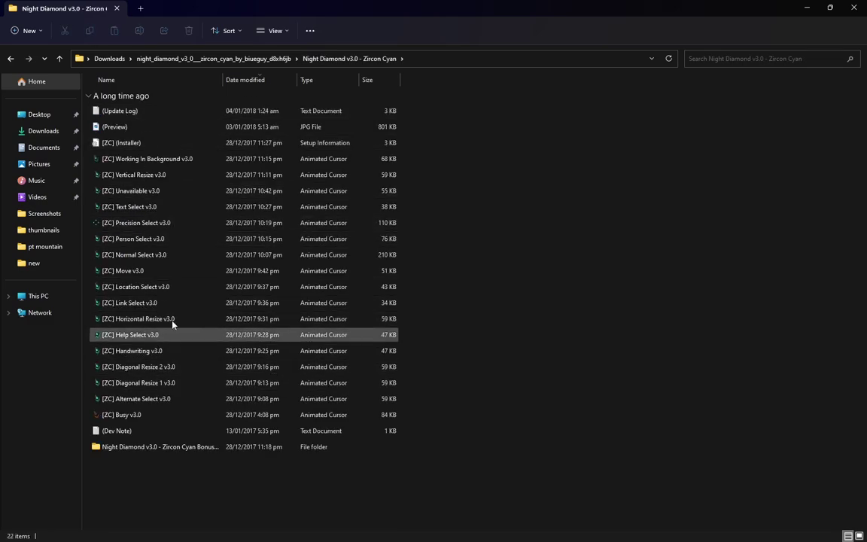
right_click(240, 148)
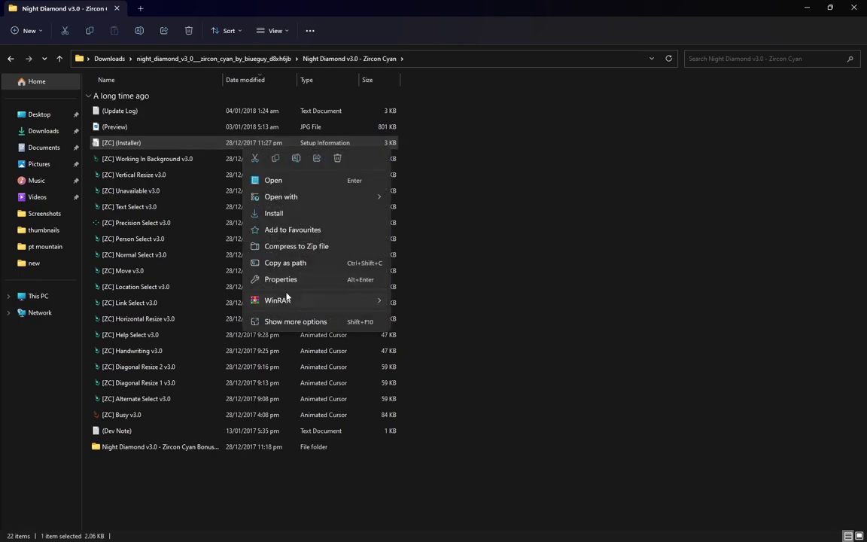
left_click(296, 321)
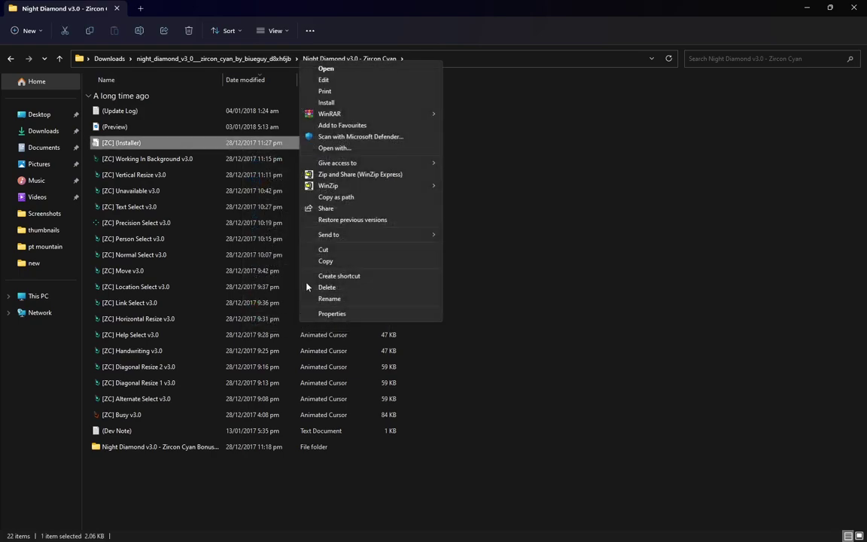
left_click(336, 106)
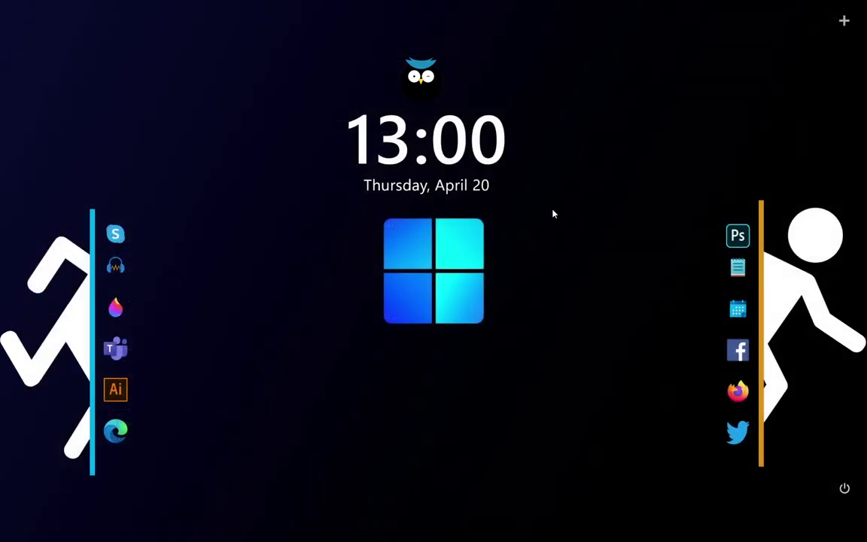
Open the additional mouse settings dialog from the system mouse settings and place it mid-desktop with the Settings window minimised.
mouse_move(347, 538)
left_click(385, 534)
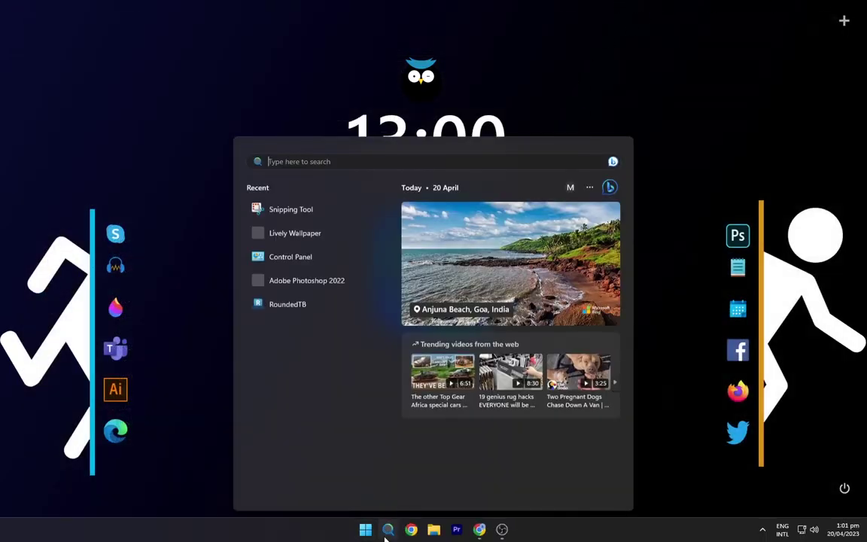
type("mouse")
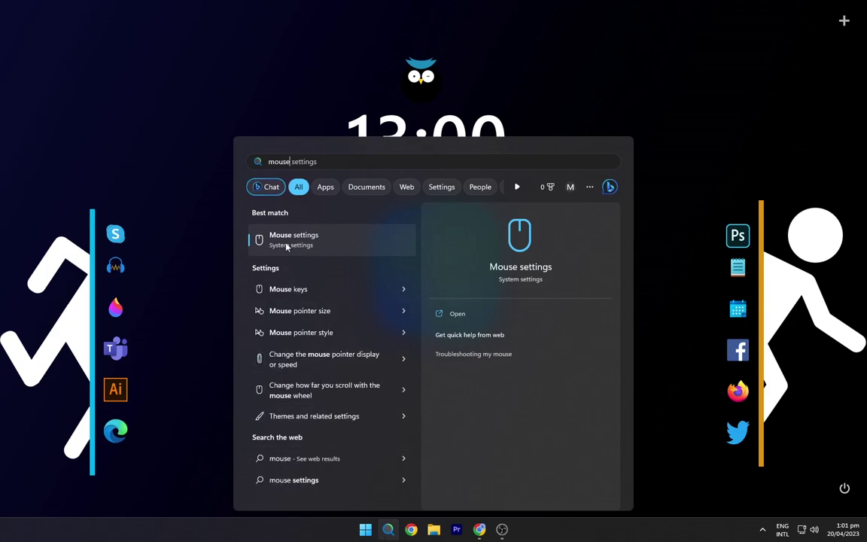
left_click(463, 311)
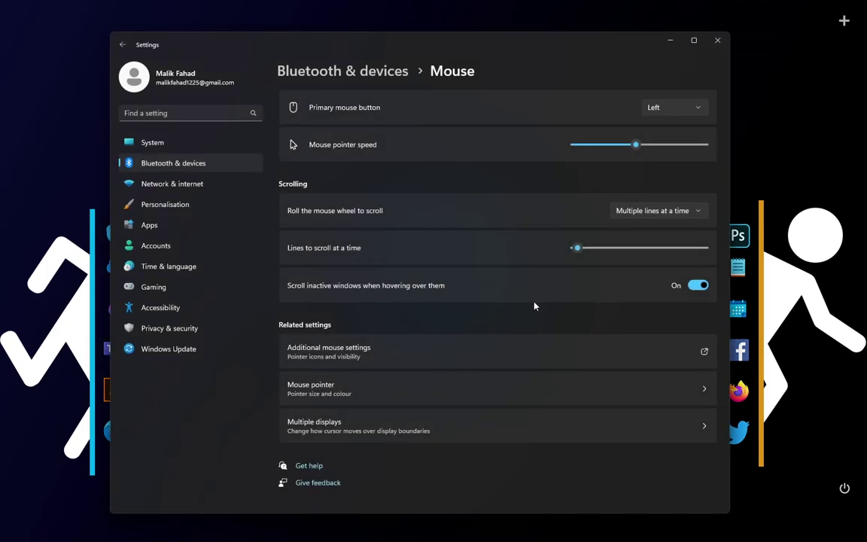
left_click(689, 353)
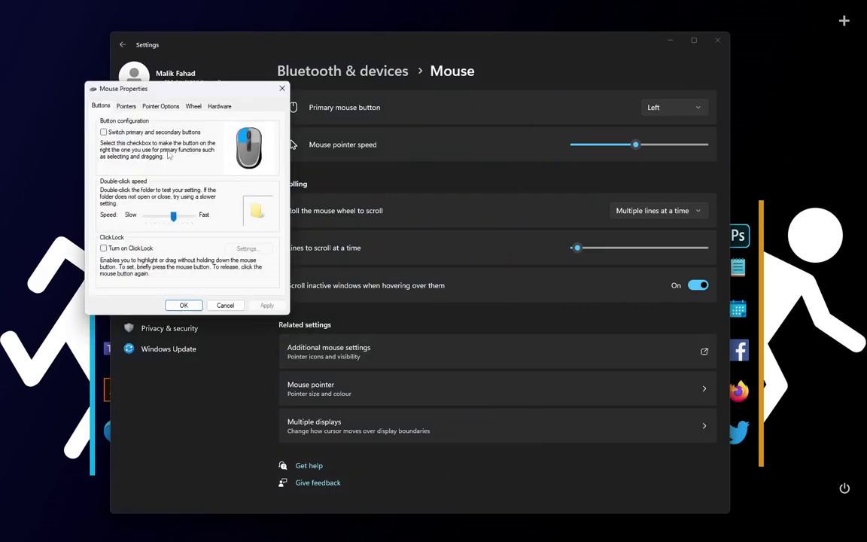
left_click(669, 40)
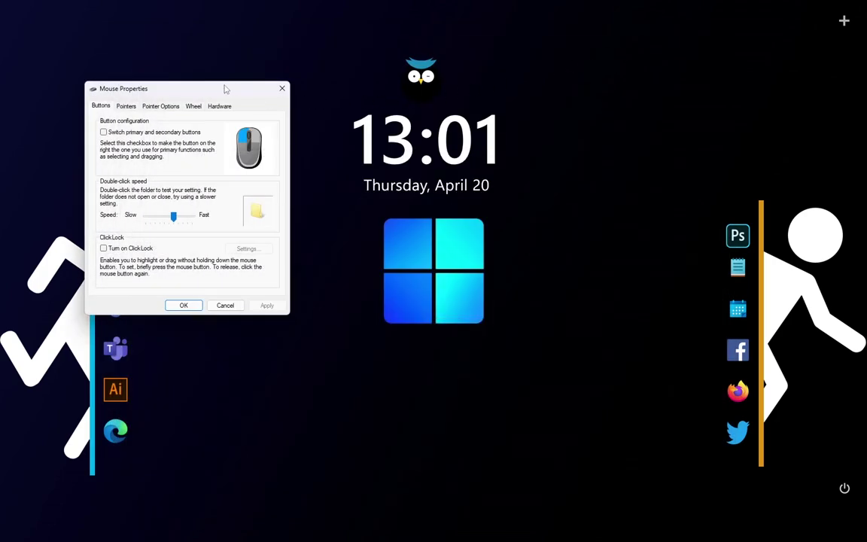
left_click_drag(224, 89, 446, 106)
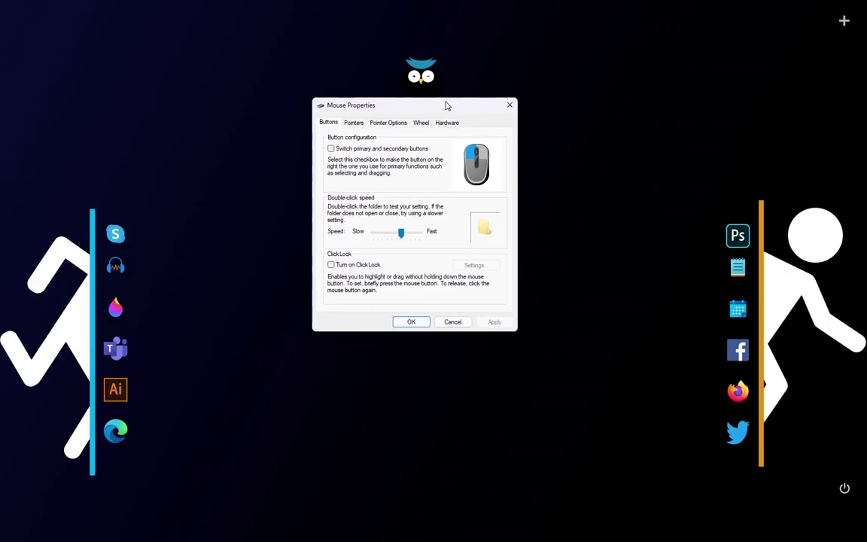
Apply the Night Diamond - Zircon Cyan v3.0 pointer scheme, replacing the existing scheme with that name.
left_click(353, 122)
left_click(384, 152)
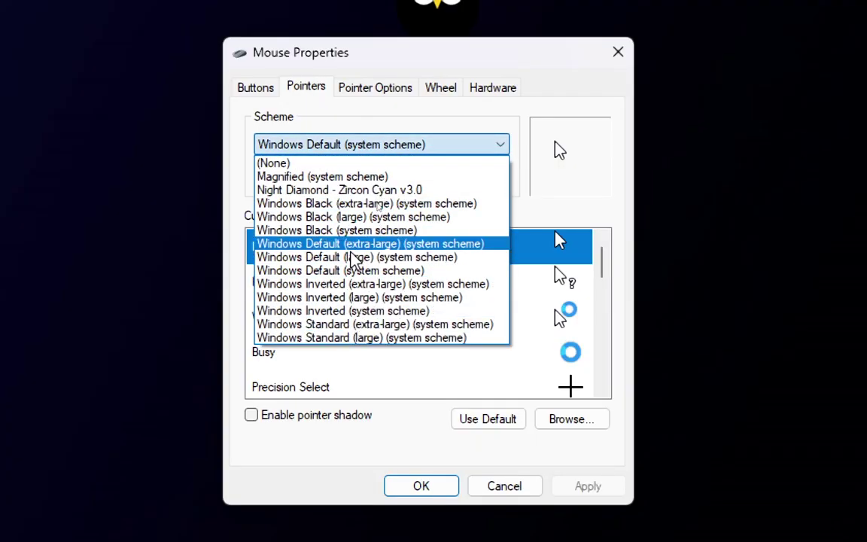
left_click(329, 191)
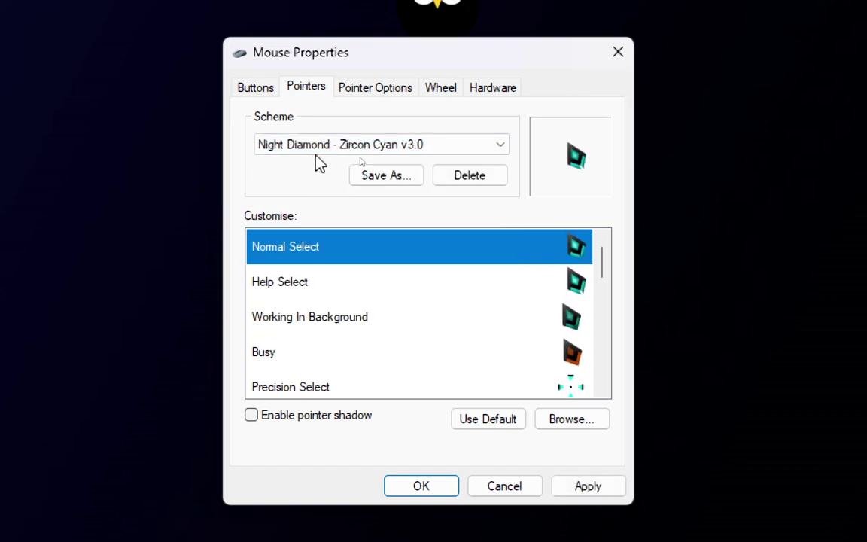
scroll(467, 340, "down", 4)
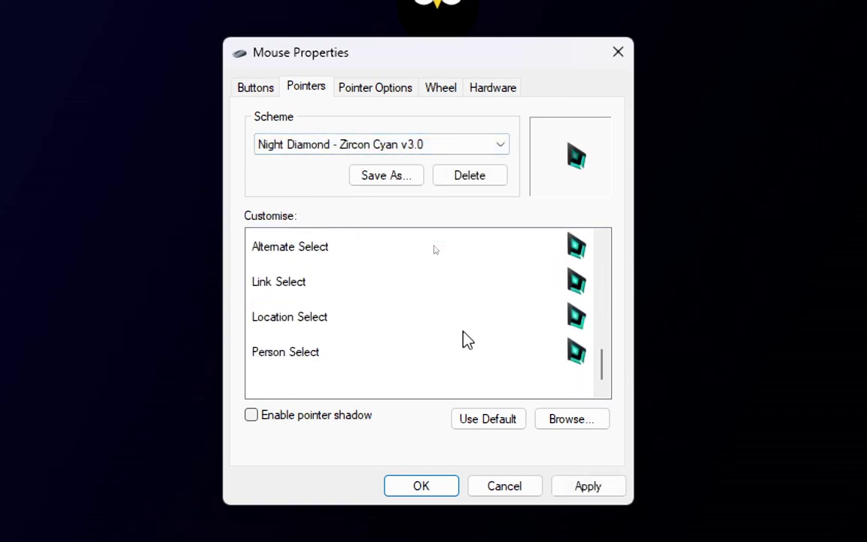
scroll(463, 336, "up", 5)
scroll(464, 337, "down", 1)
scroll(462, 339, "up", 1)
left_click(458, 249)
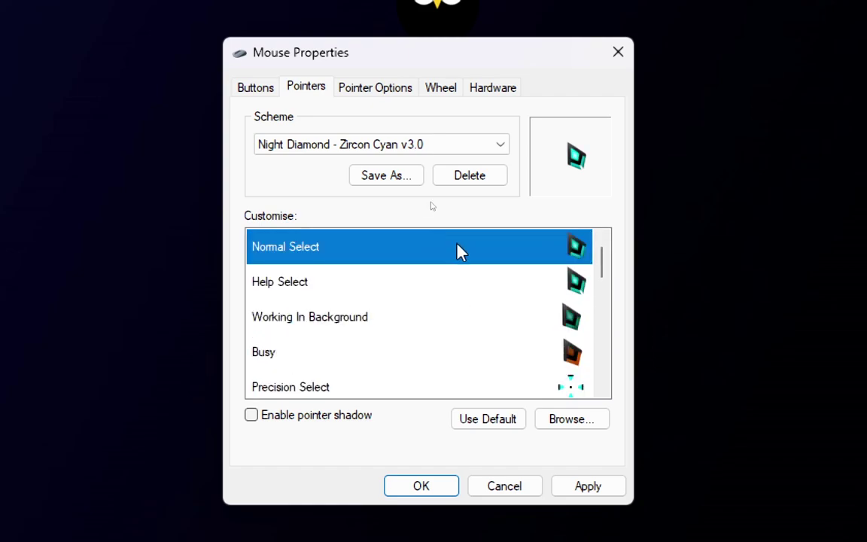
left_click(615, 494)
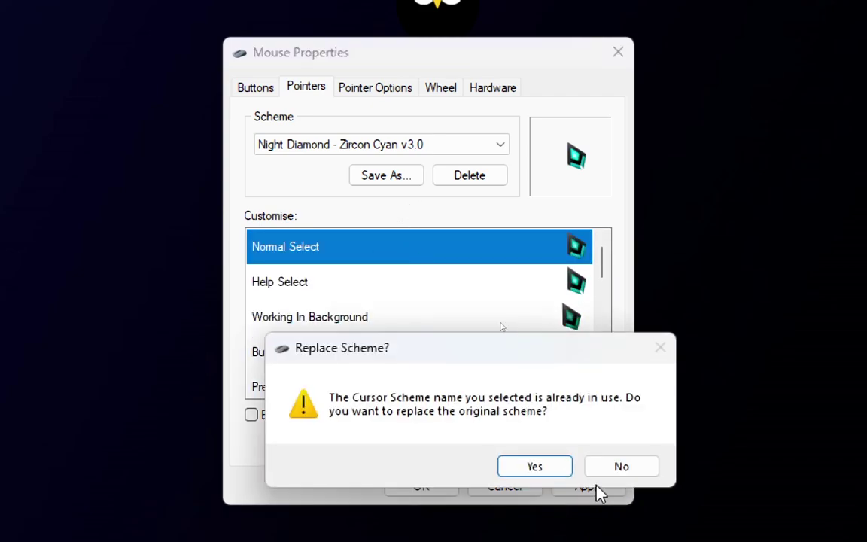
left_click(543, 468)
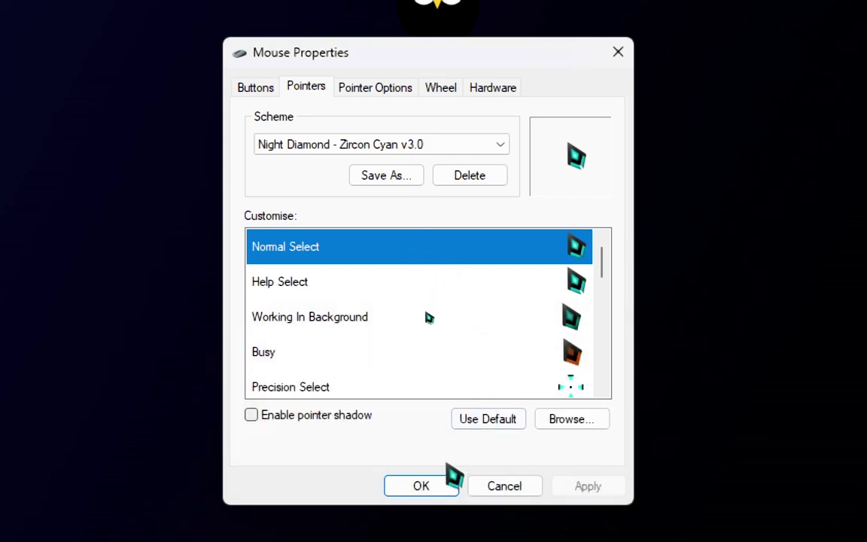
Choose Windows Default (extra-large) (system scheme) as the pointer scheme to customise.
left_click(391, 144)
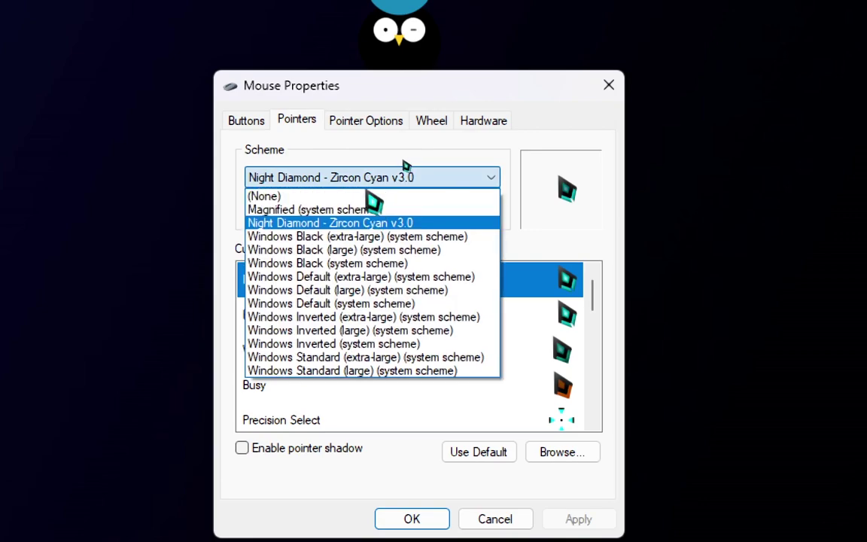
left_click(343, 331)
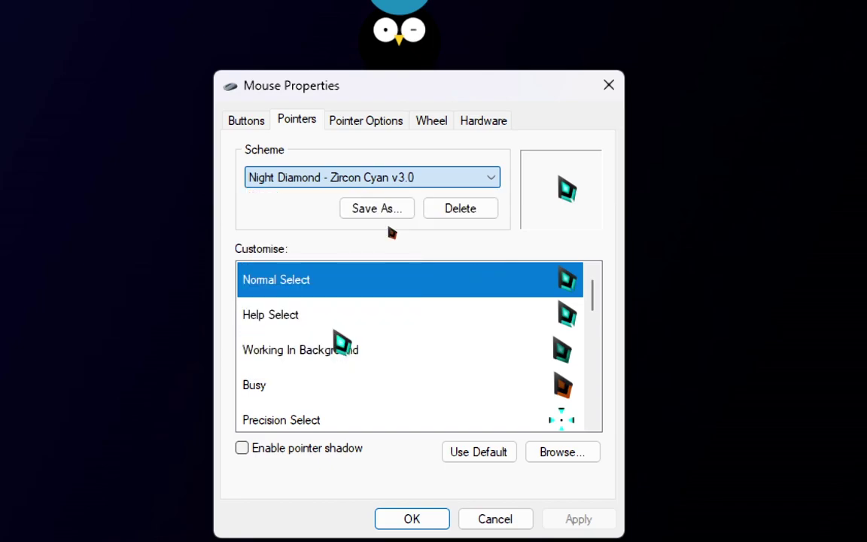
left_click(354, 181)
left_click(346, 289)
left_click(387, 180)
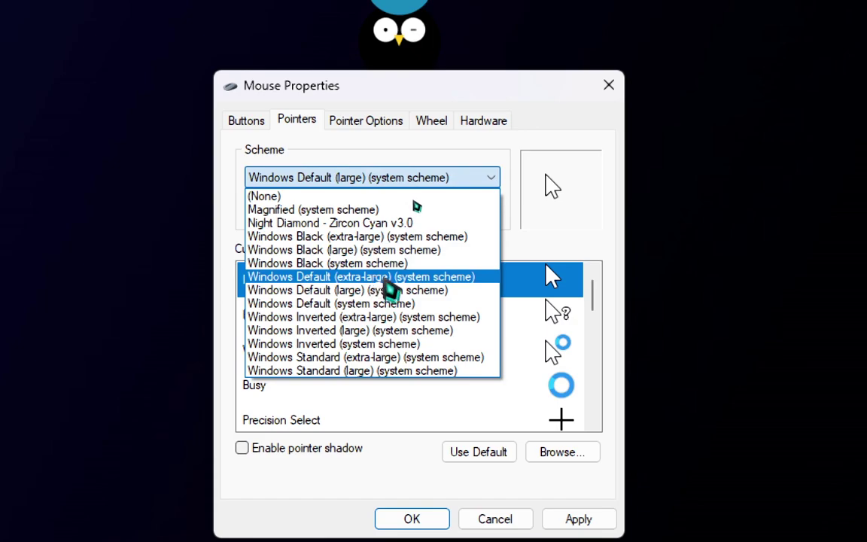
left_click(382, 280)
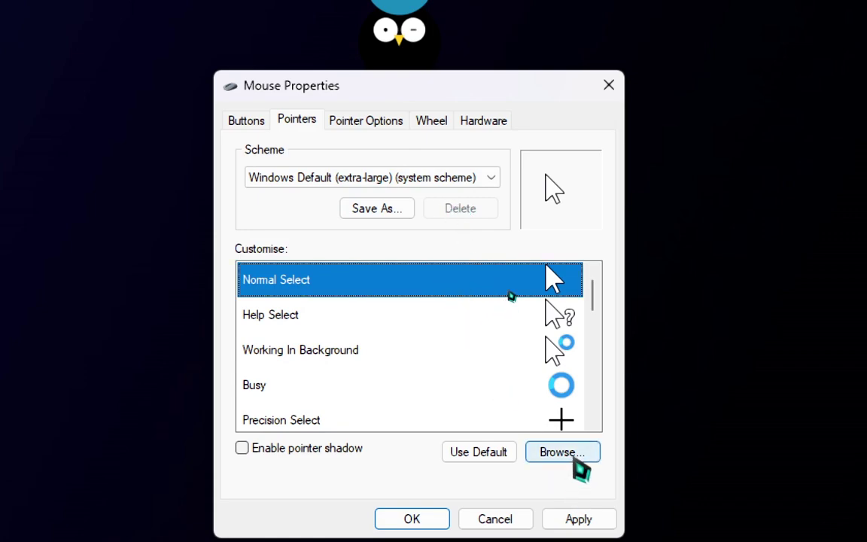
Assign the [ZC] Normal Select v3.0 cursor from the Night Diamond - Zircon Cyan v3.0 folder to the Normal Select pointer.
left_click(571, 456)
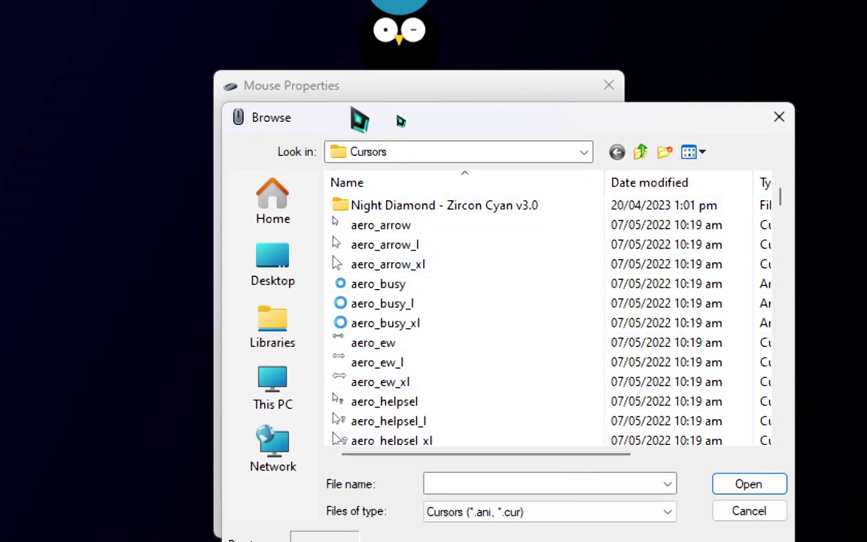
left_click_drag(360, 126, 282, 91)
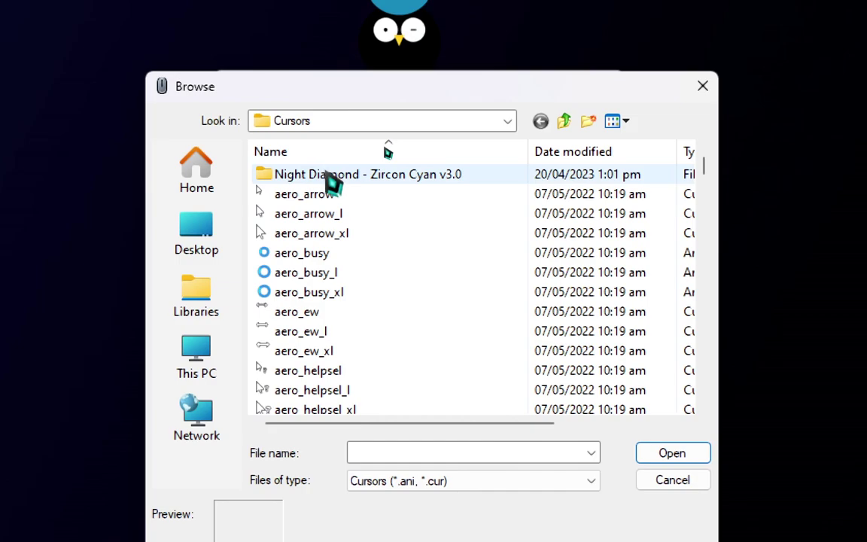
double_click(374, 185)
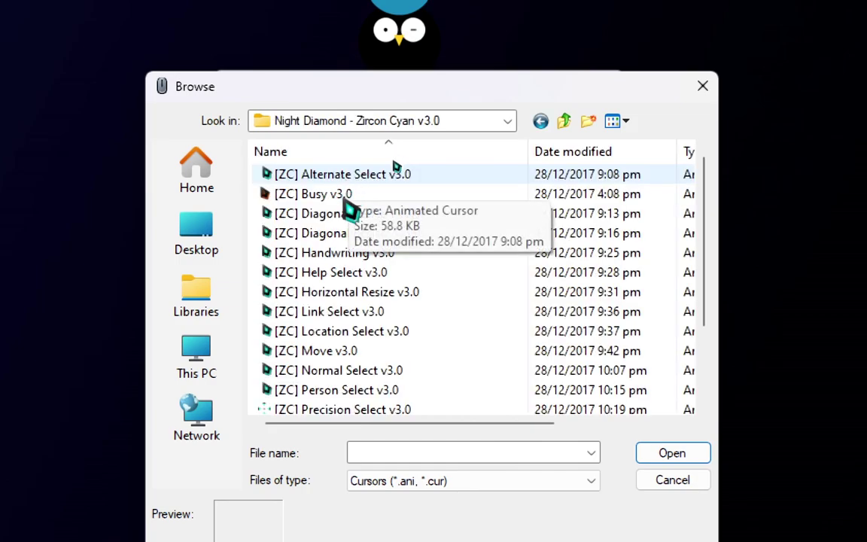
left_click_drag(329, 89, 257, 92)
scroll(301, 323, "down", 1)
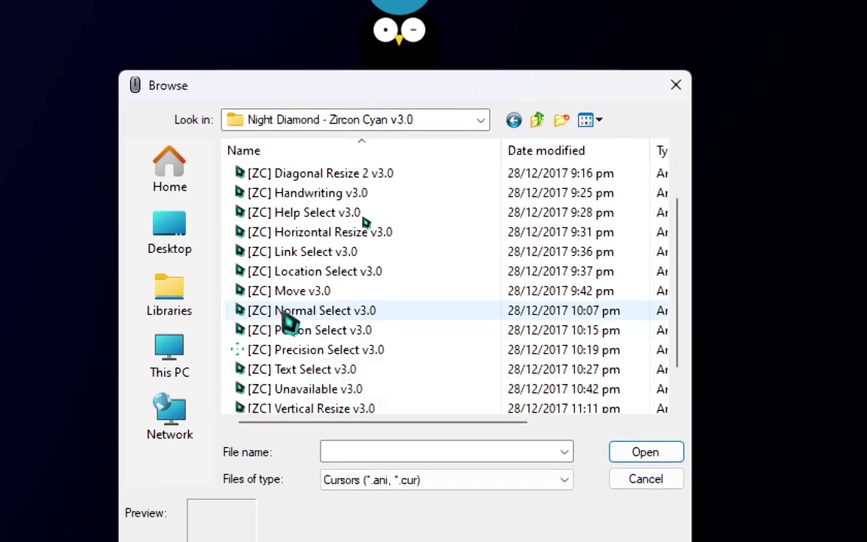
left_click(295, 312)
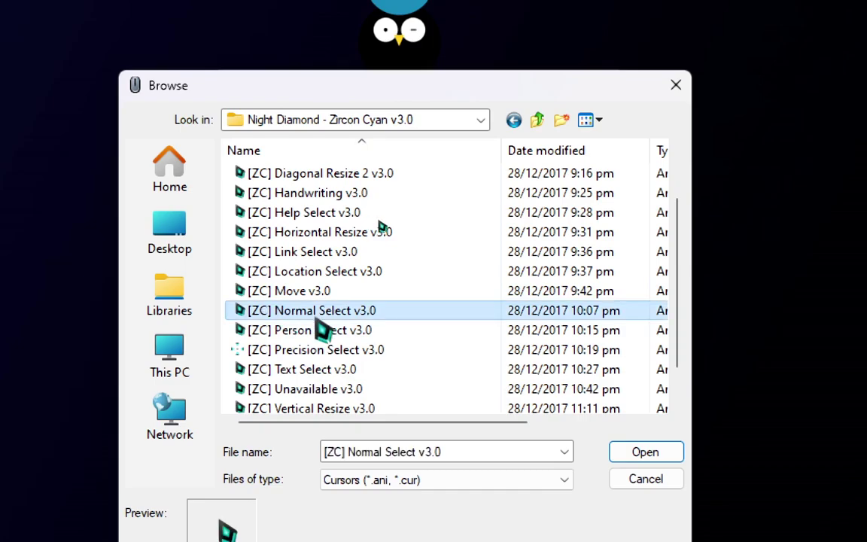
left_click(645, 452)
Assign the [ZC] Help Select v3.0 cursor file to the Help Select pointer.
left_click(481, 330)
double_click(482, 329)
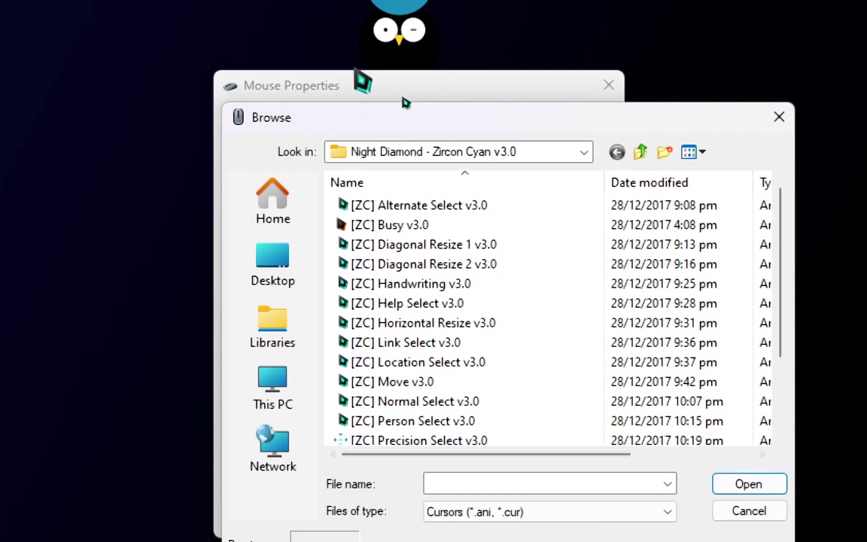
left_click_drag(404, 105, 315, 47)
left_click(309, 241)
left_click(677, 423)
Assign the [ZC] Working In Background v3.0 cursor file to the Working In Background pointer.
left_click(482, 349)
left_click(559, 450)
scroll(452, 339, "down", 2)
left_click(441, 421)
key("Return")
Assign the [ZC] Busy v3.0 cursor file to the Busy pointer.
left_click(451, 352)
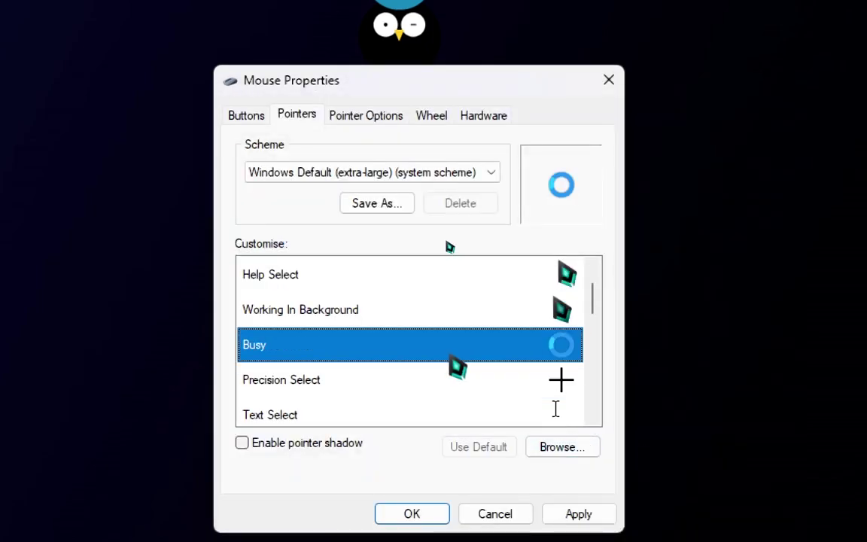
left_click(561, 447)
left_click(387, 215)
left_click(749, 481)
Assign the [ZC] Precision Select v3.0 cursor file to the Precision Select pointer.
left_click(452, 374)
left_click(562, 447)
scroll(444, 301, "down", 1)
left_click(419, 372)
left_click(748, 474)
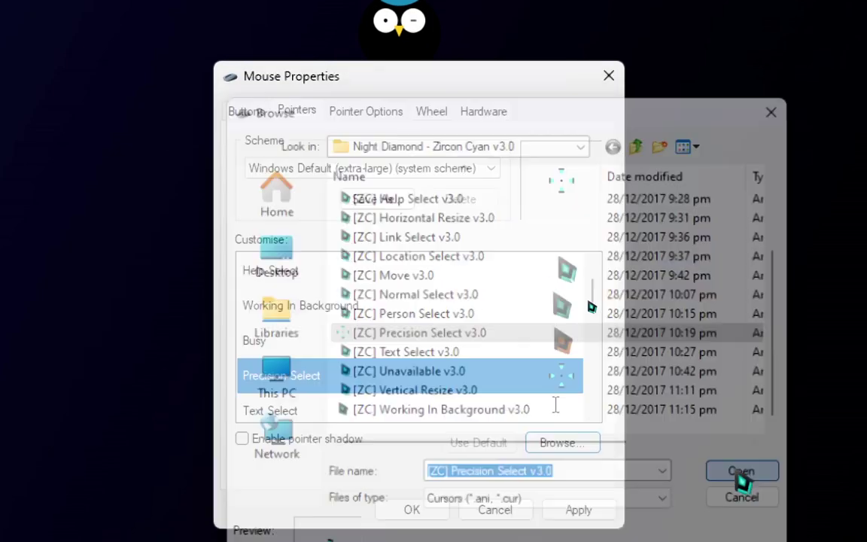
Assign the [ZC] Text Select v3.0 cursor file to the Text Select pointer.
left_click(452, 393)
left_click(561, 447)
scroll(421, 339, "down", 1)
left_click(406, 411)
scroll(418, 367, "down", 1)
left_click(749, 474)
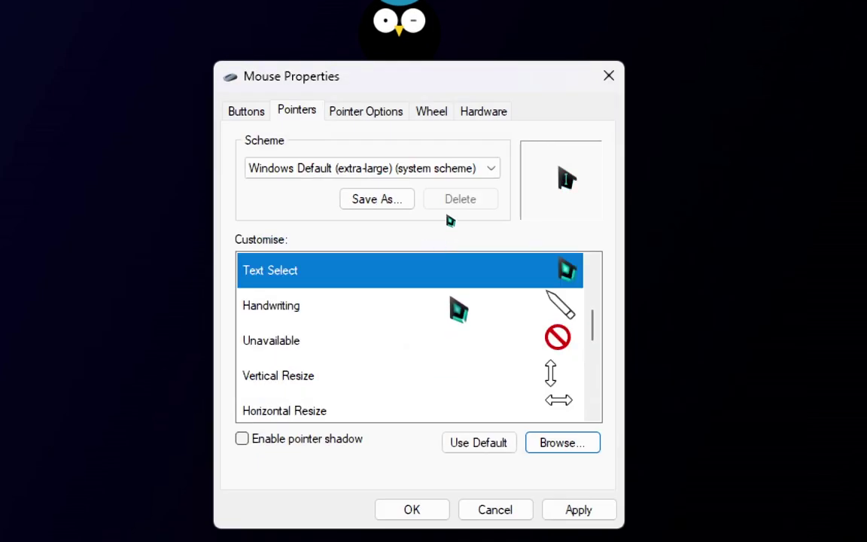
Assign the [ZC] Handwriting v3.0 cursor to the Handwriting pointer and [ZC] Unavailable v3.0 to the Unavailable pointer.
left_click(457, 304)
left_click(561, 442)
double_click(421, 274)
left_click(421, 341)
left_click(562, 443)
double_click(449, 364)
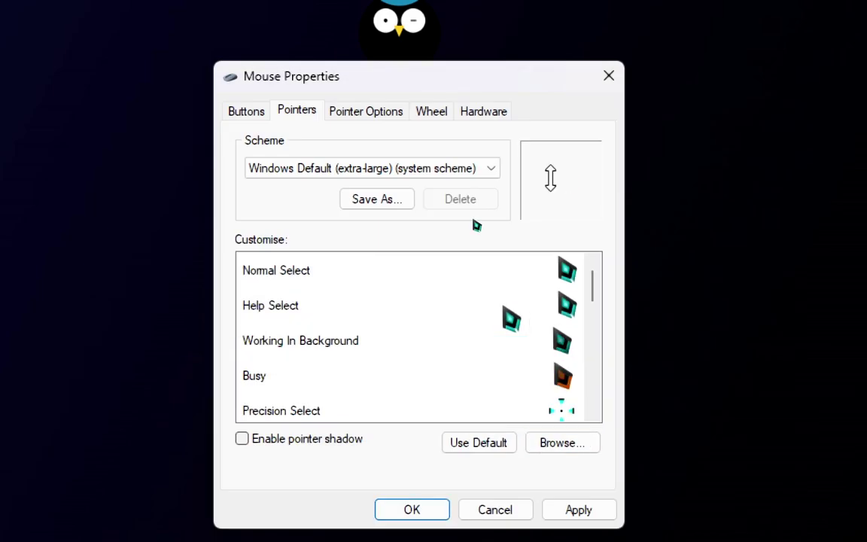
Review the customised pointer list, apply the pointer changes and close the Mouse Properties dialog.
scroll(484, 239, "down", 1)
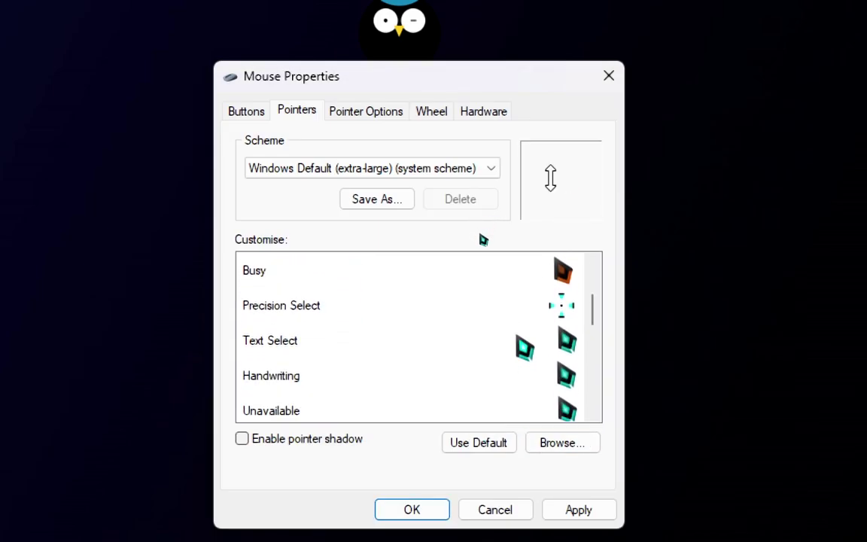
scroll(482, 238, "up", 1)
scroll(482, 238, "down", 1)
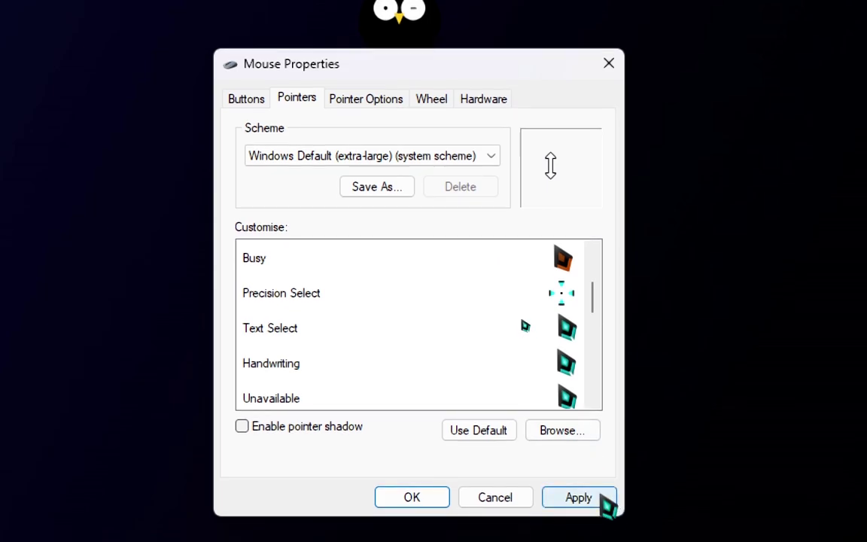
left_click(587, 506)
left_click(392, 496)
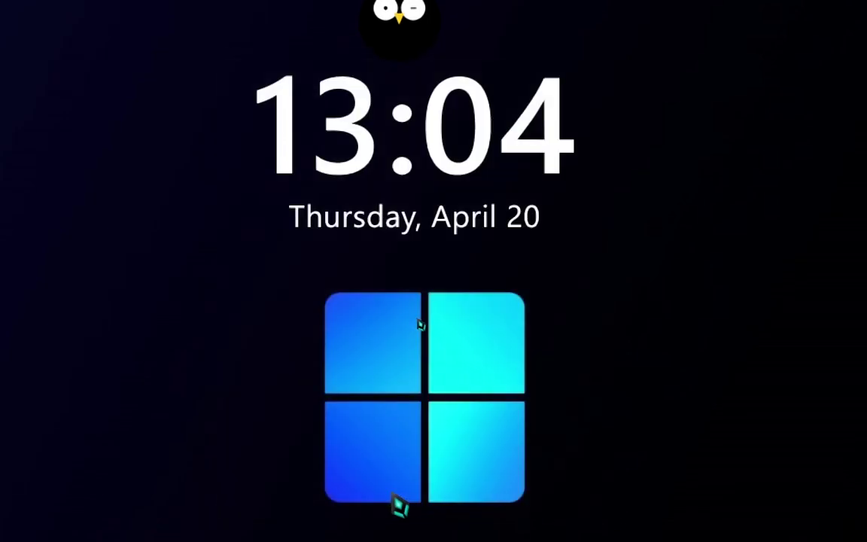